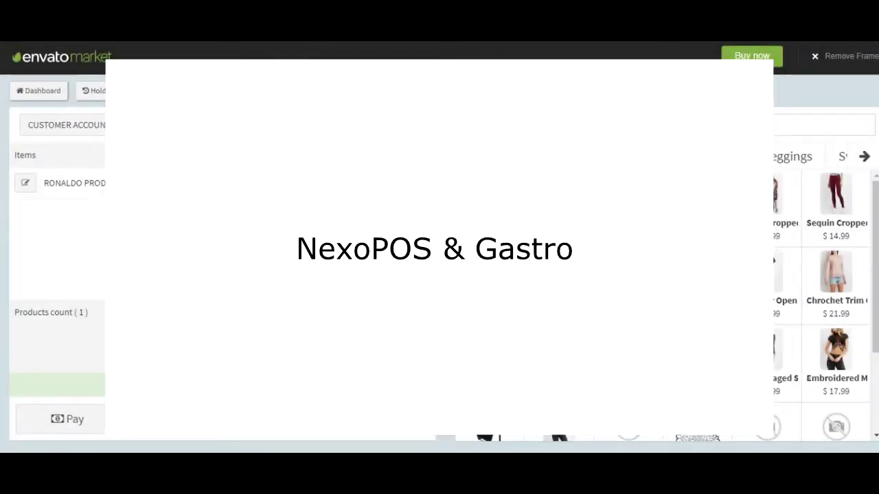
left_click(67, 419)
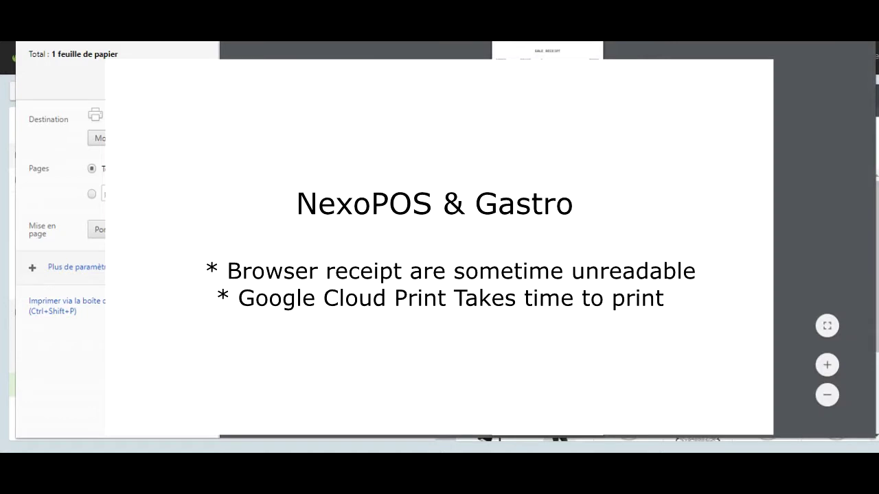
key("Escape")
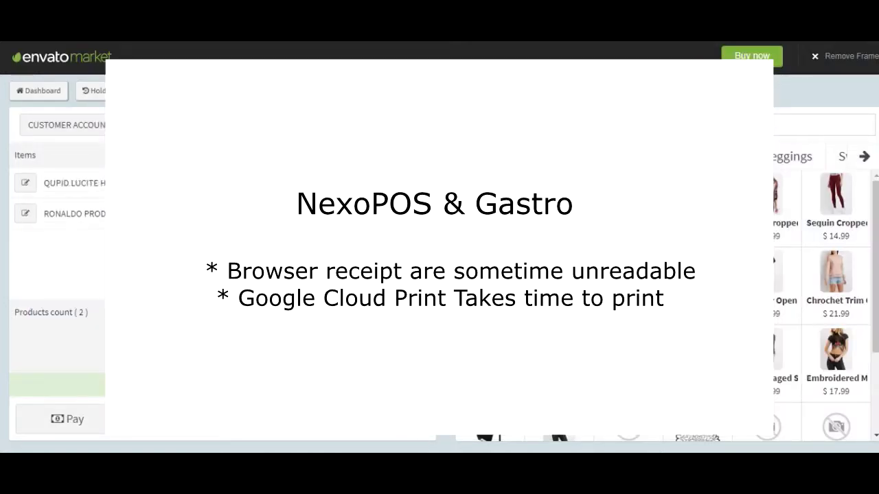
left_click(69, 418)
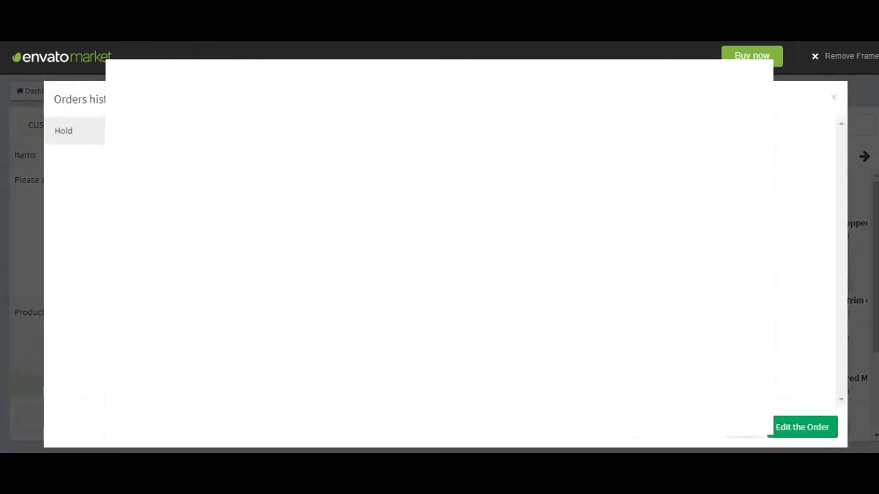
left_click(262, 162)
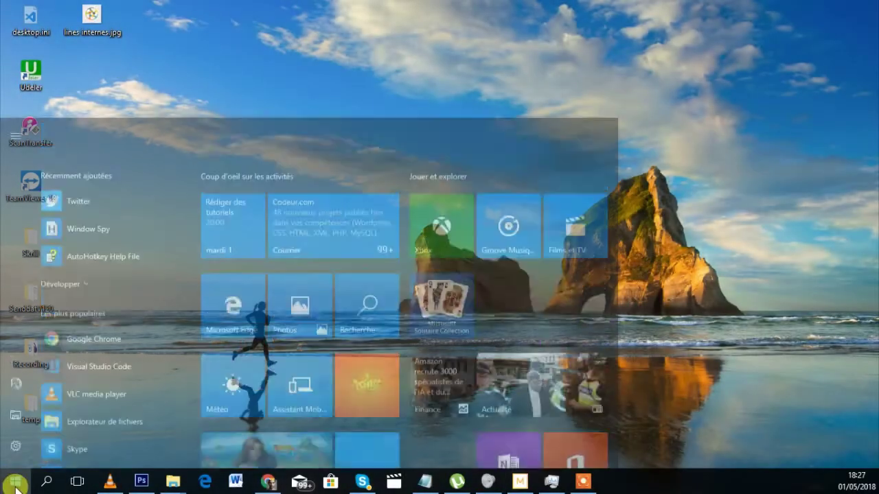
Step: Launch Nexo Print Server and authenticate it twice with the Nexo Platform, accepting its request to read the NexoPOS licences
type("Nexo")
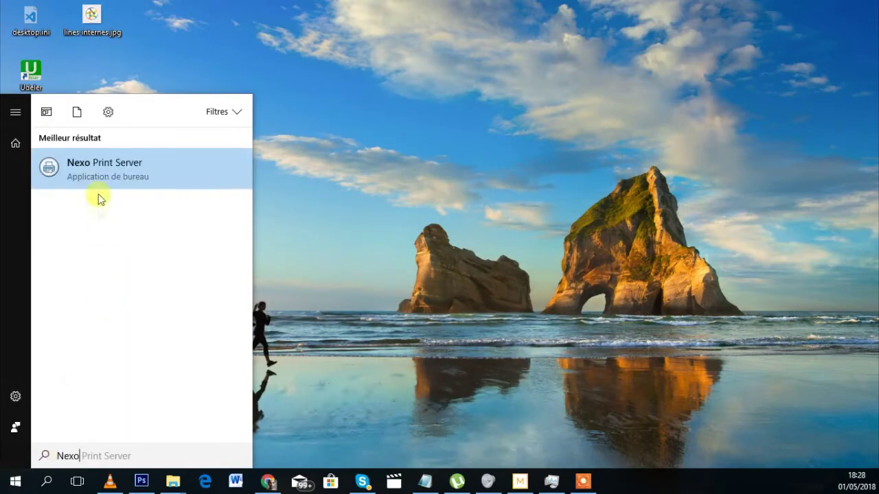
left_click(111, 171)
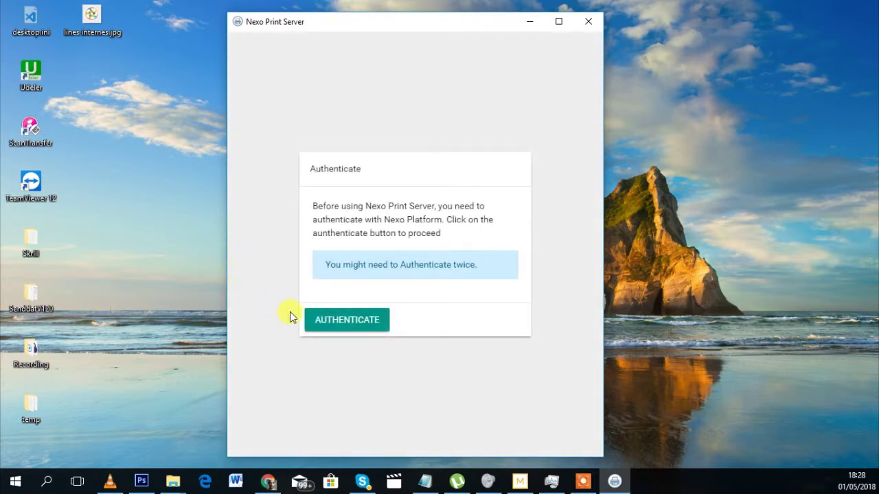
left_click(342, 322)
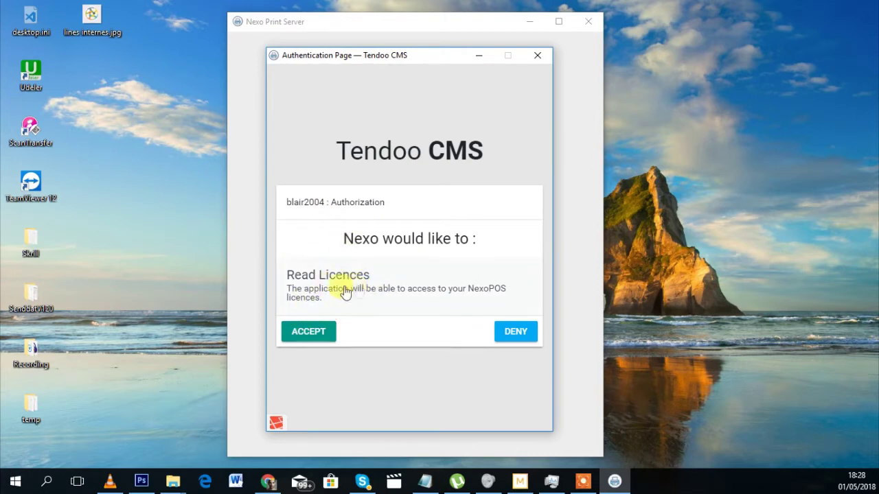
left_click(303, 334)
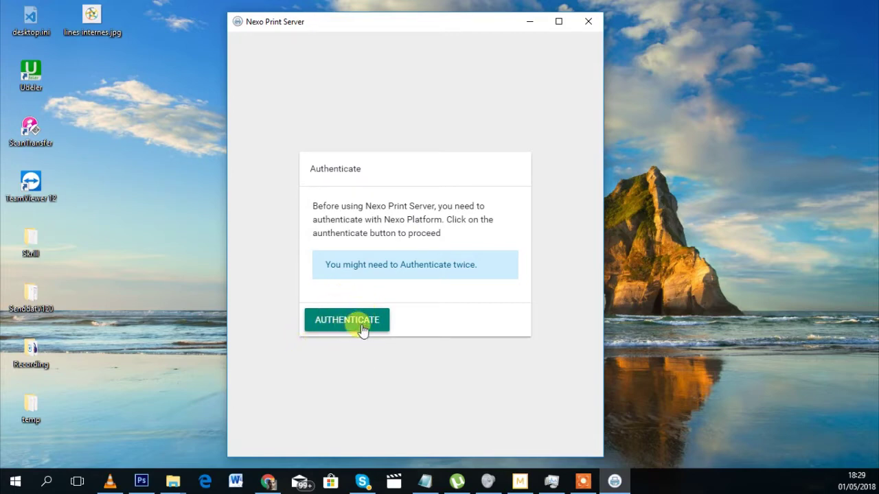
left_click(337, 320)
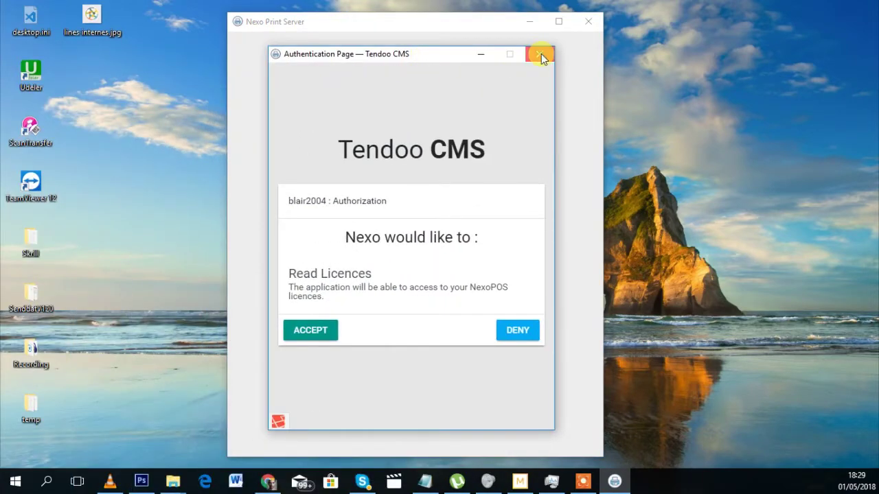
left_click(541, 54)
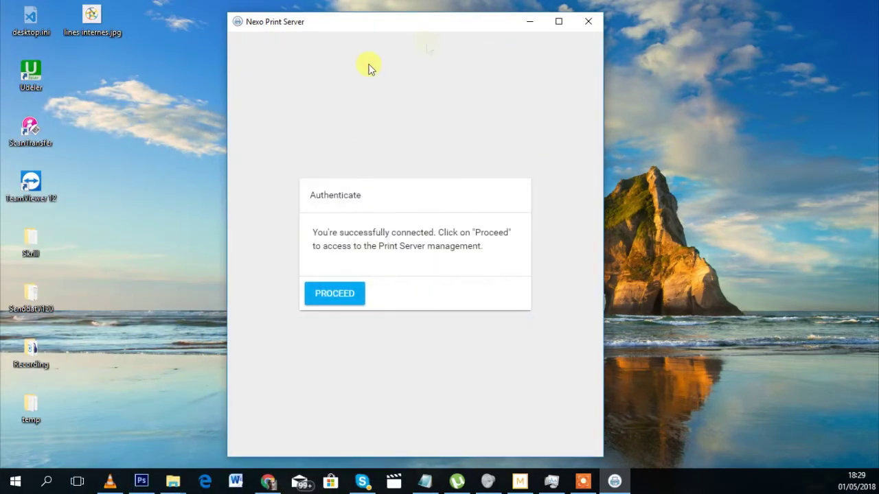
Step: Proceed to the print server management and run the server, allowing it through the Windows firewall on private networks
left_click(339, 299)
left_click(317, 299)
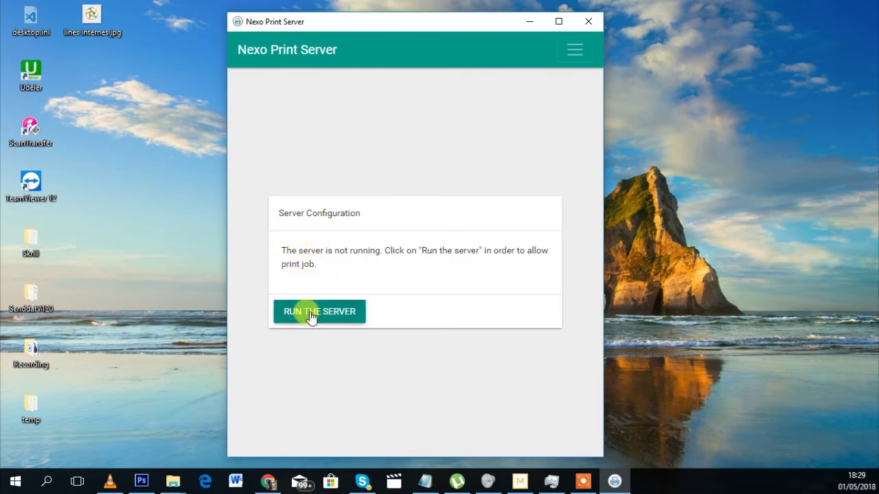
left_click(310, 314)
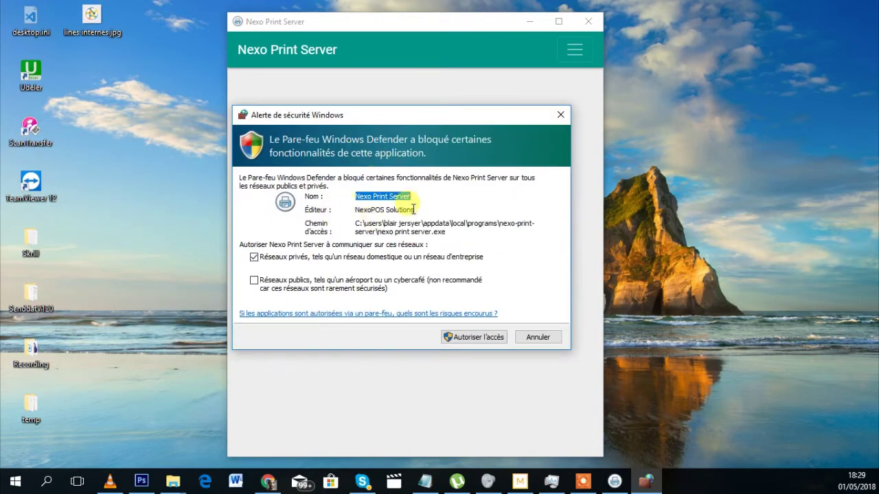
left_click(473, 337)
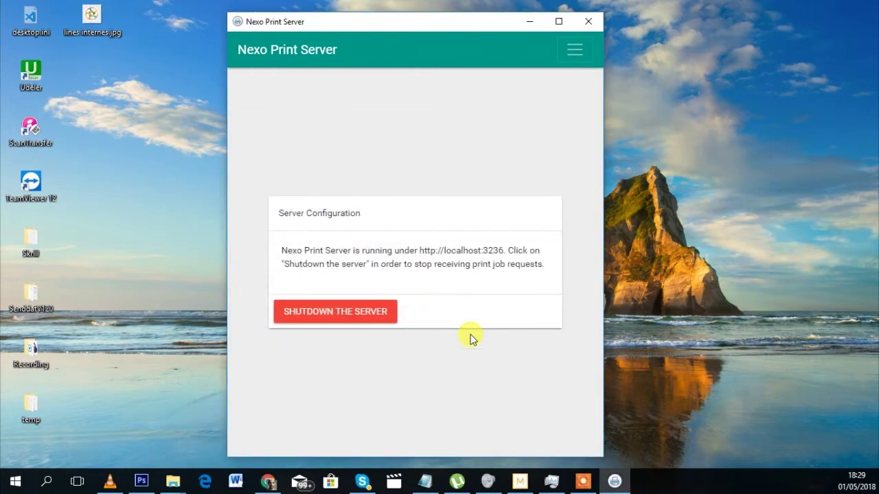
Step: Switch to Chrome, load nexopos.go/dashboard and open the NexoPOS checkout settings
left_click(276, 480)
type("nexopos.go/")
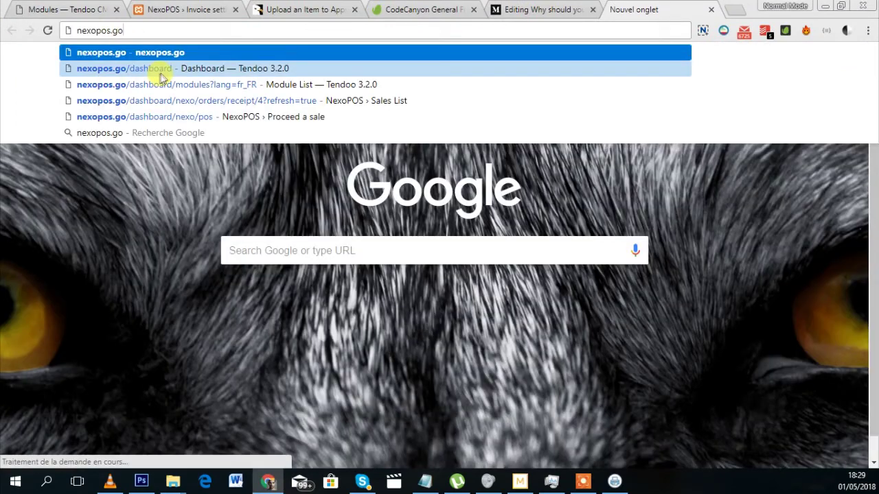
left_click(157, 69)
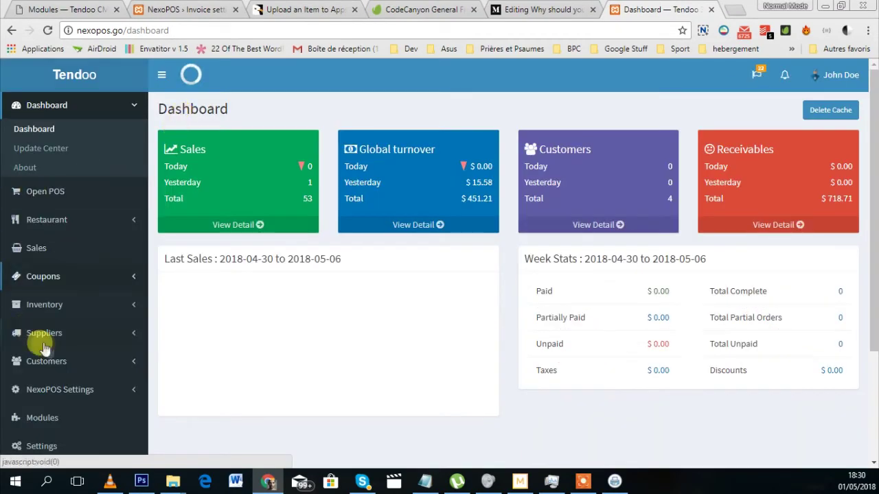
scroll(68, 392, "down", 2)
left_click(90, 282)
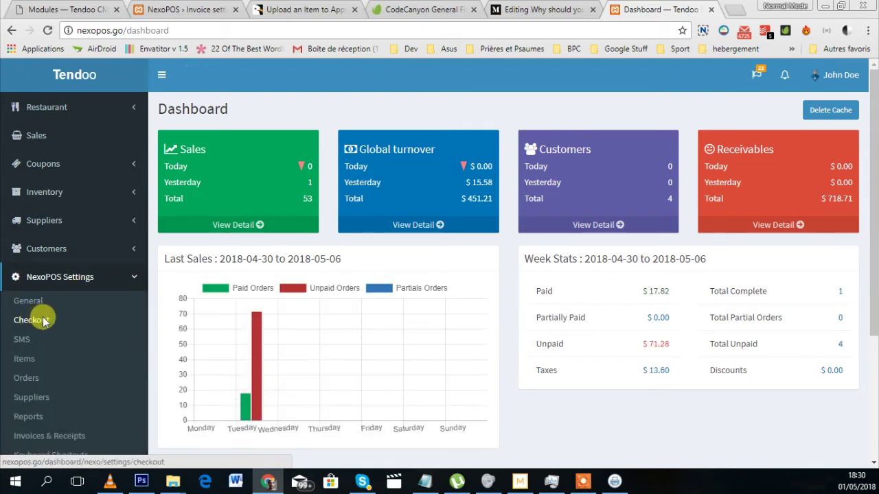
left_click(44, 321)
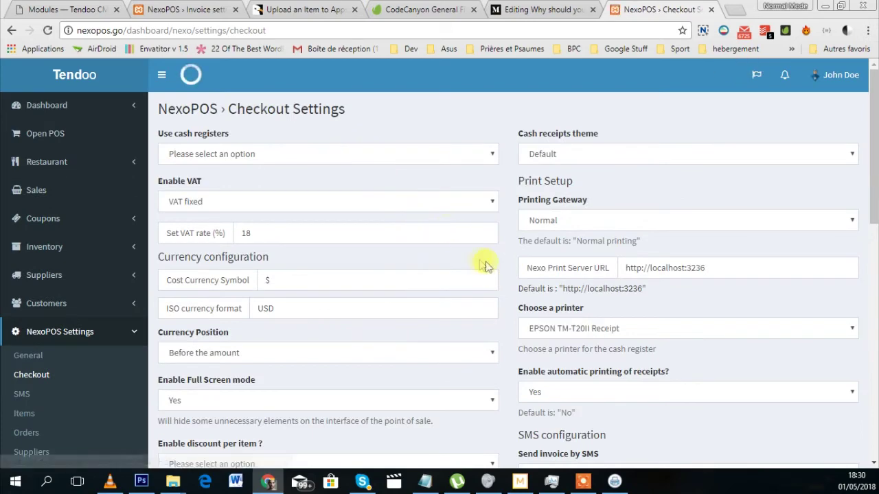
Step: Check the Printing Gateway options and the Nexo Print Server URL in the print setup, and save the checkout settings
scroll(570, 206, "down", 1)
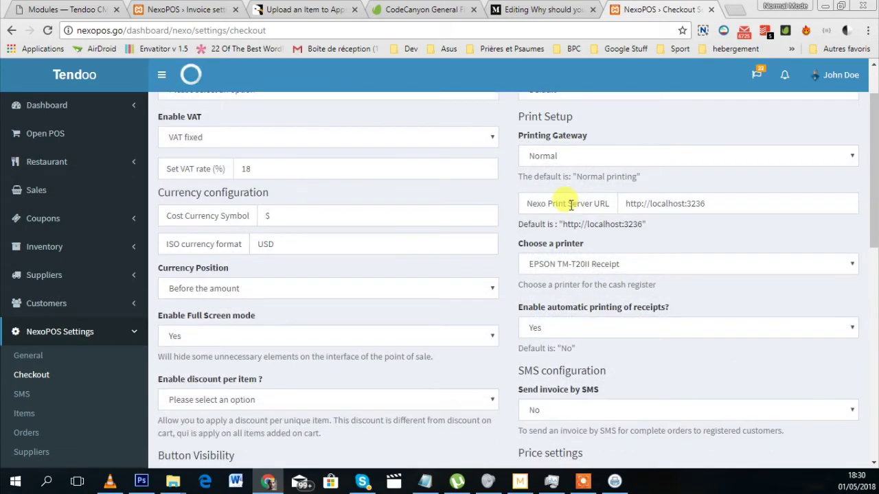
scroll(570, 204, "up", 1)
left_click(565, 220)
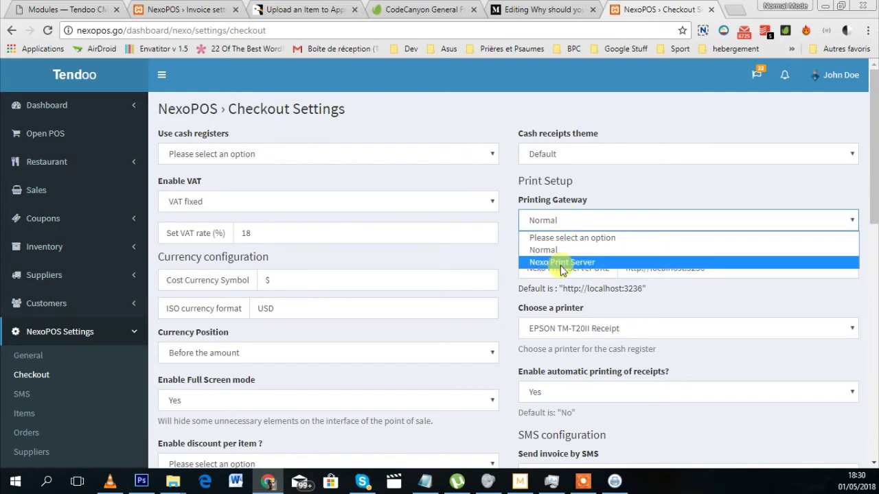
left_click(658, 298)
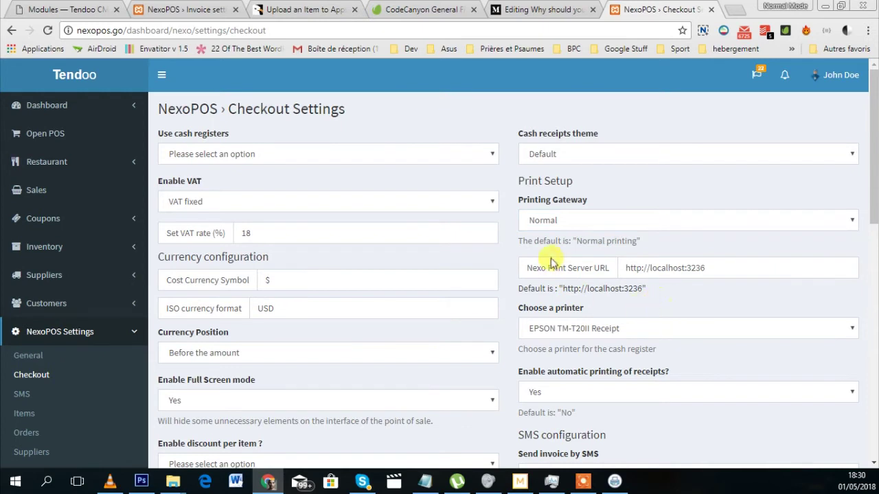
left_click_drag(525, 270, 600, 267)
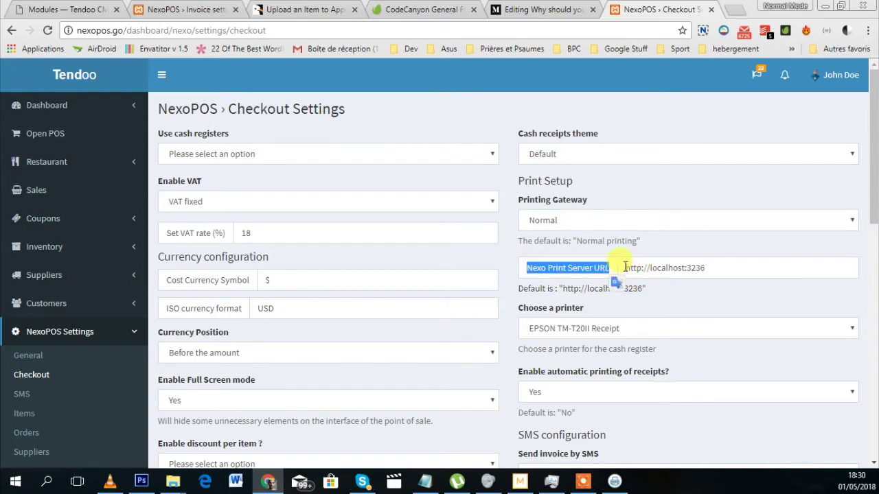
left_click_drag(625, 266, 718, 266)
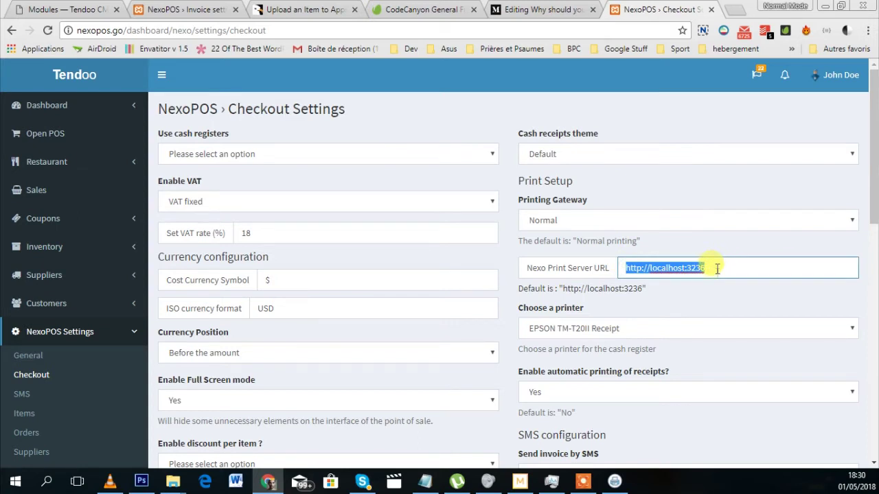
left_click(716, 282)
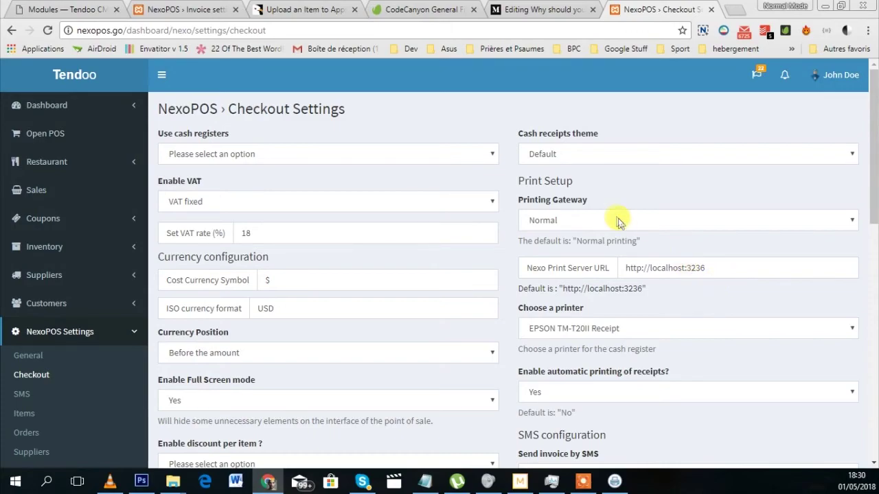
scroll(617, 220, "down", 10)
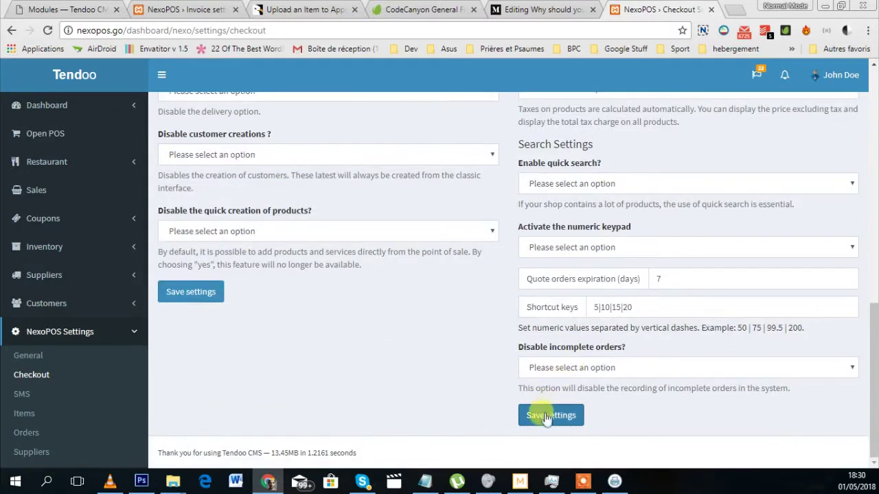
left_click(547, 418)
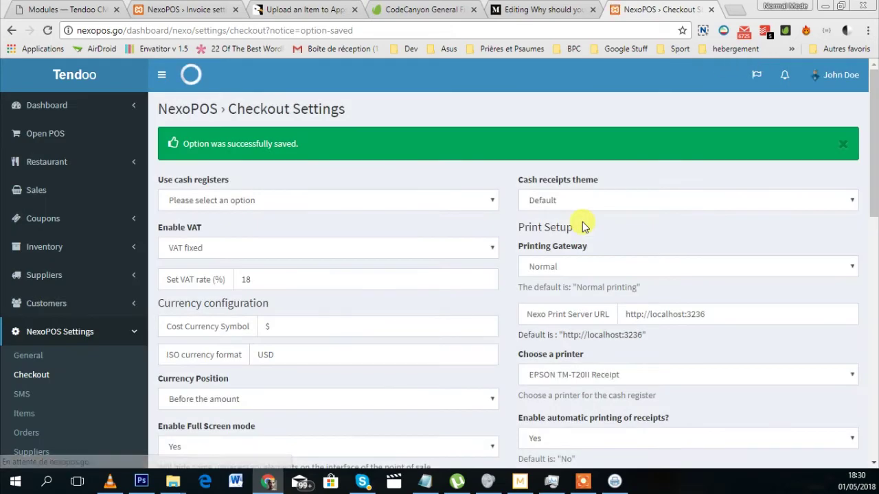
Step: Choose EPSON TM-T20II Receipt as the cash register's printer and save the checkout settings
scroll(583, 221, "down", 2)
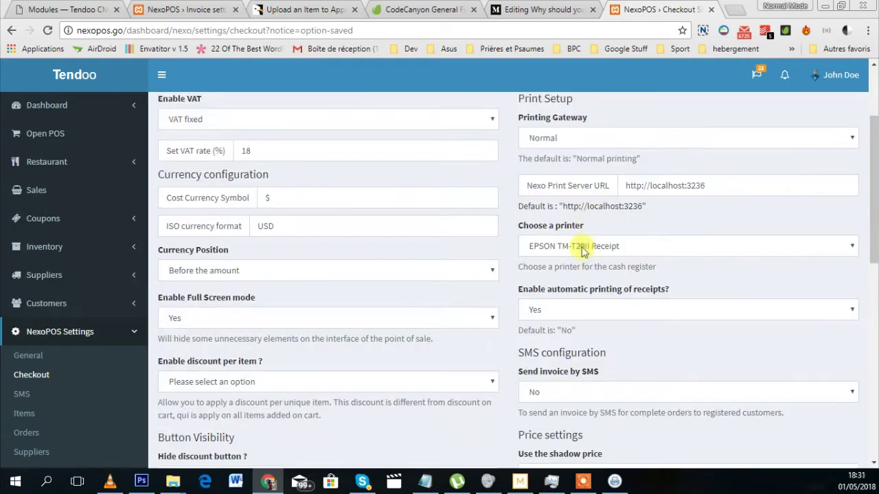
left_click(581, 249)
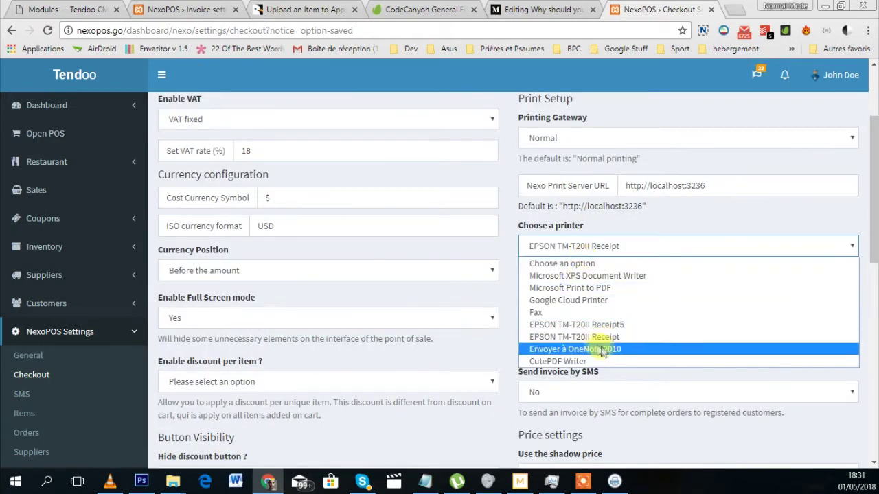
left_click(590, 344)
scroll(570, 336, "down", 4)
scroll(563, 329, "down", 4)
left_click(551, 415)
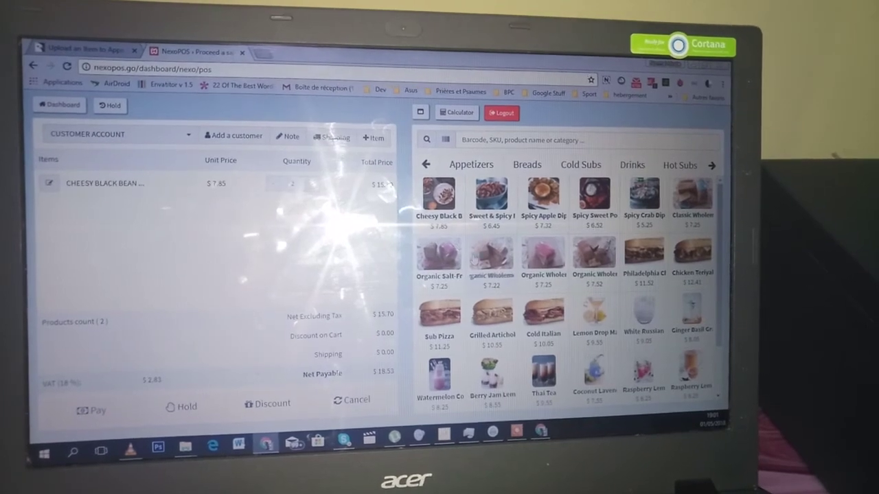
Step: Pay the point-of-sale order in full by cash and proceed to checkout
left_click(106, 418)
left_click(519, 180)
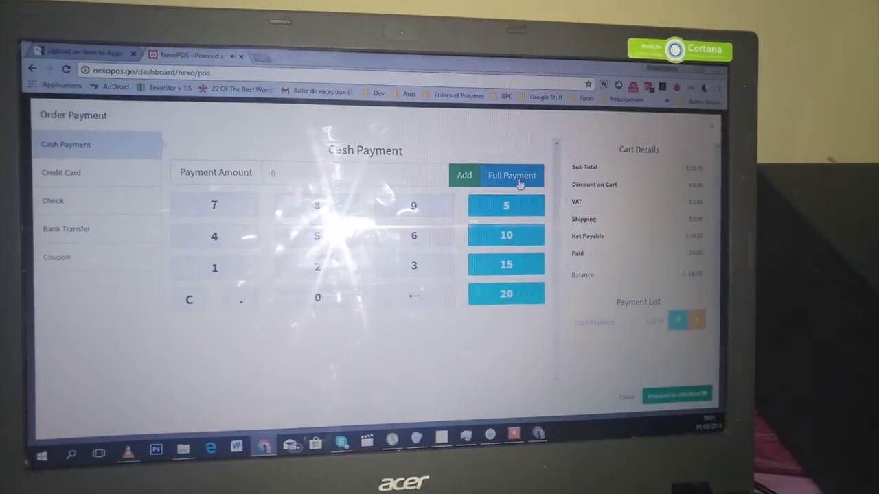
left_click(676, 395)
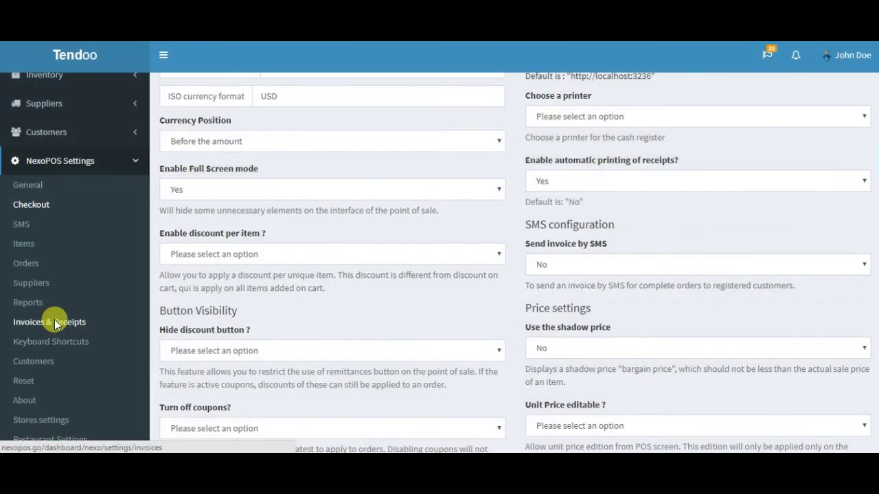
Step: Open the Invoices & Receipts settings and look over the cash receipt options
left_click(55, 322)
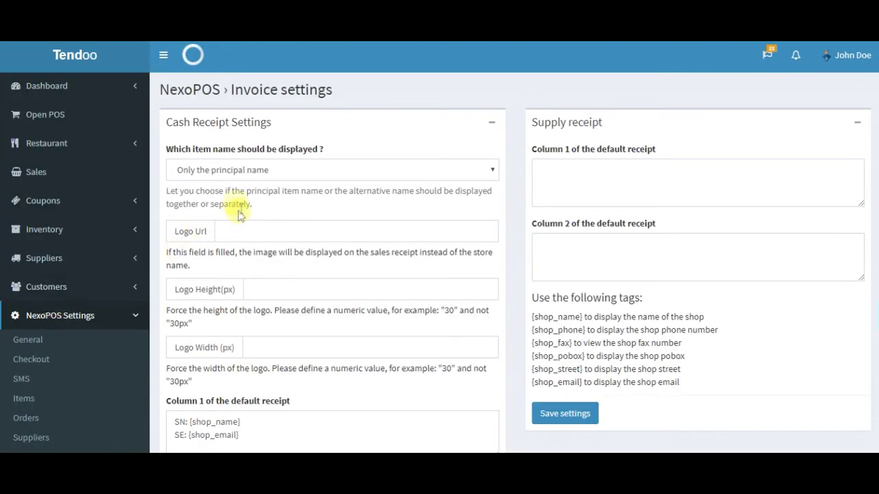
scroll(242, 212, "down", 3)
left_click_drag(184, 226, 227, 226)
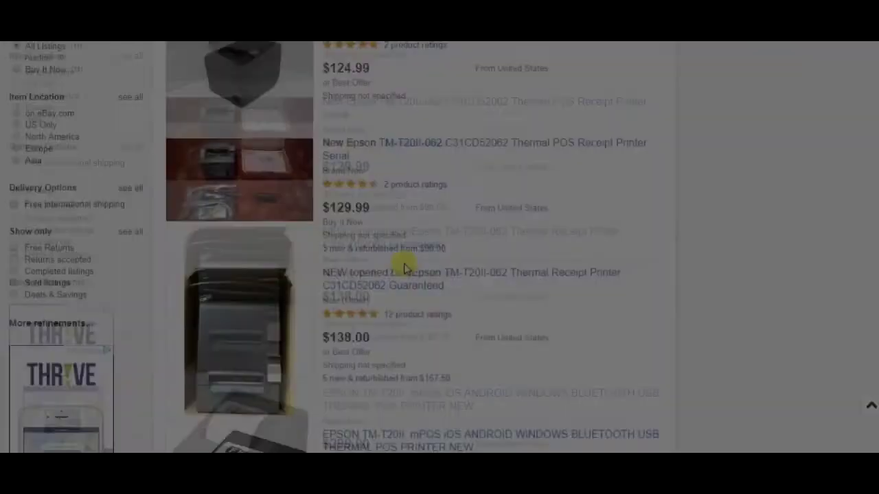
Step: Examine the eBay listings for the new Epson TM-T20II USB serial printer and the refurbished EPSON TM-T20II C31CD52062 receipt printer
scroll(405, 265, "up", 5)
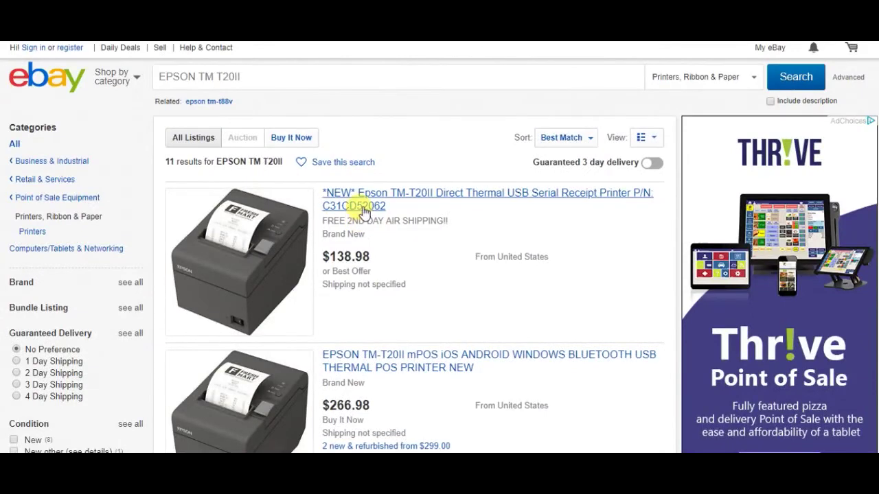
left_click(363, 212)
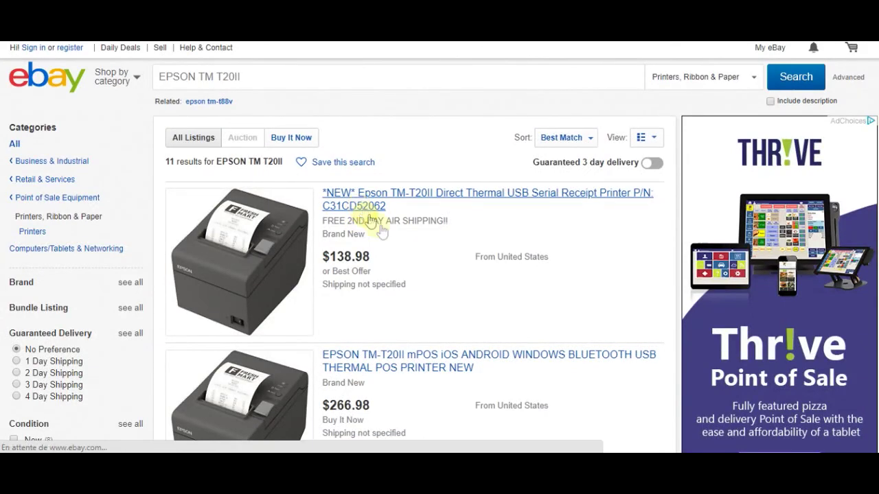
scroll(403, 203, "down", 1)
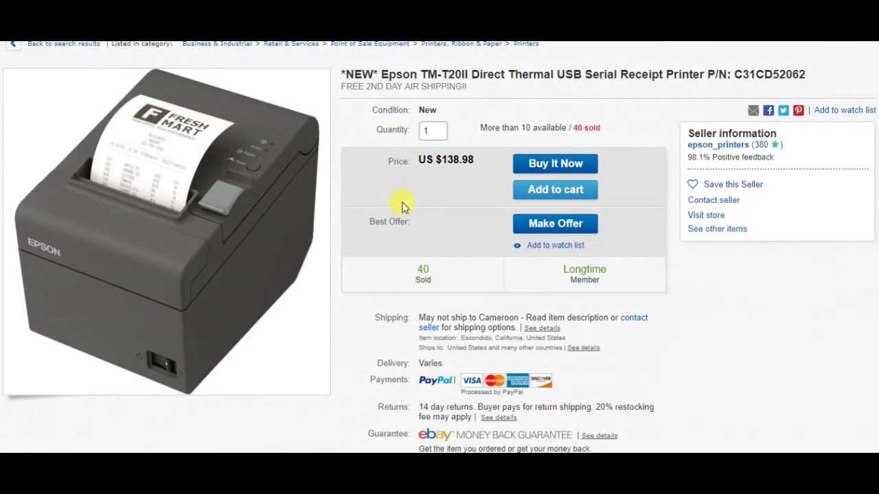
scroll(259, 198, "down", 2)
scroll(258, 198, "up", 1)
key("alt+Left")
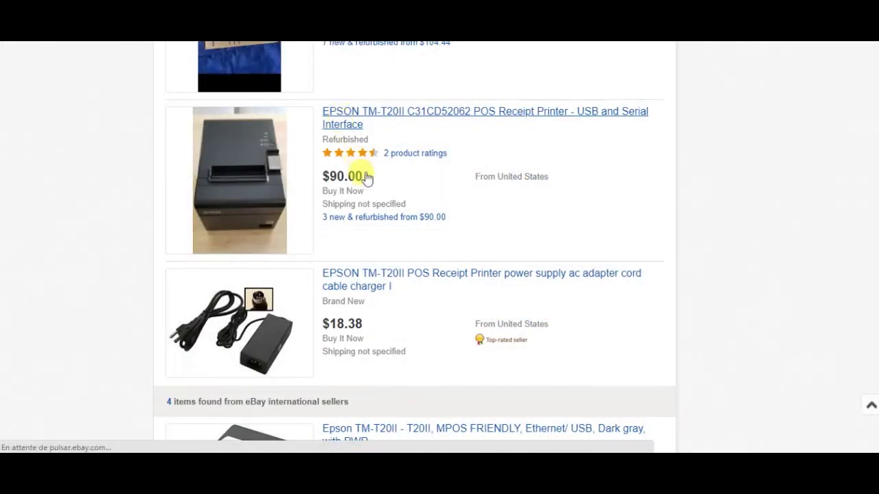
left_click(270, 186)
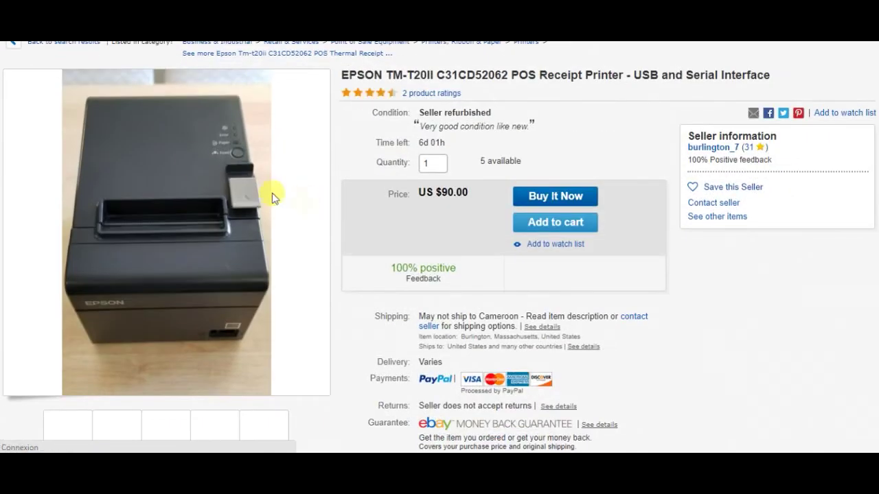